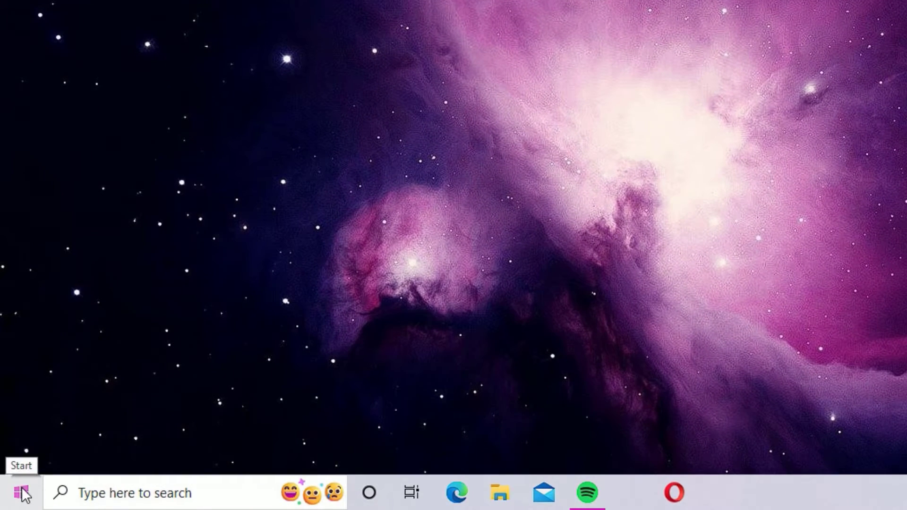
Open the Ease of Access Keyboard page in Windows Settings via the Start right-click menu
{"action": "right_click", "coordinate": [22, 493]}
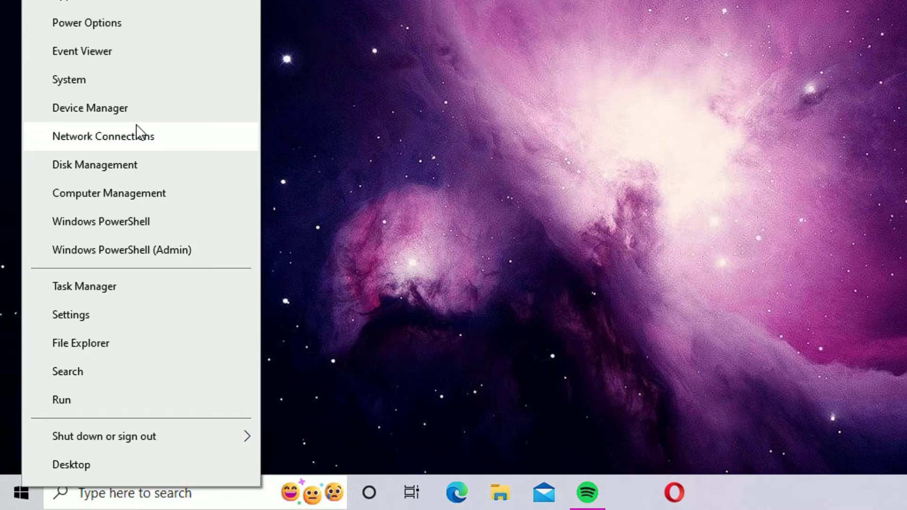
{"action": "left_click", "coordinate": [112, 309]}
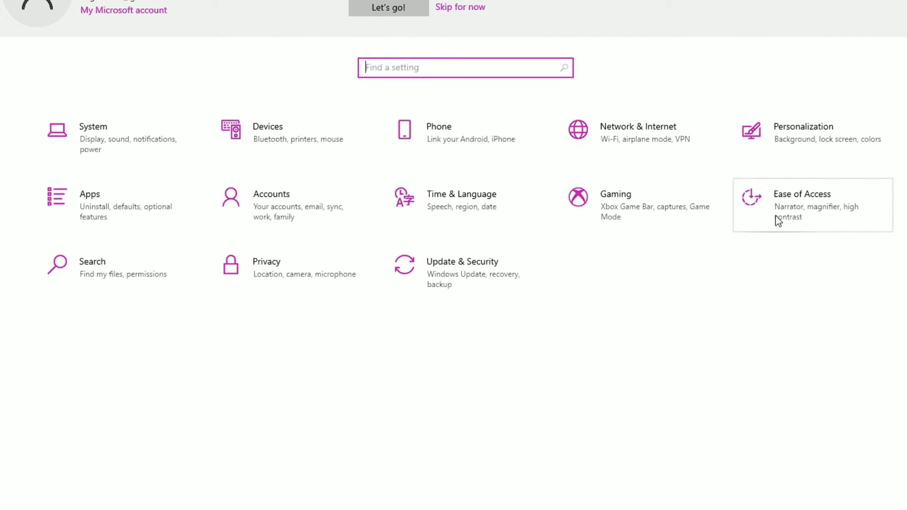
{"action": "left_click", "coordinate": [803, 219]}
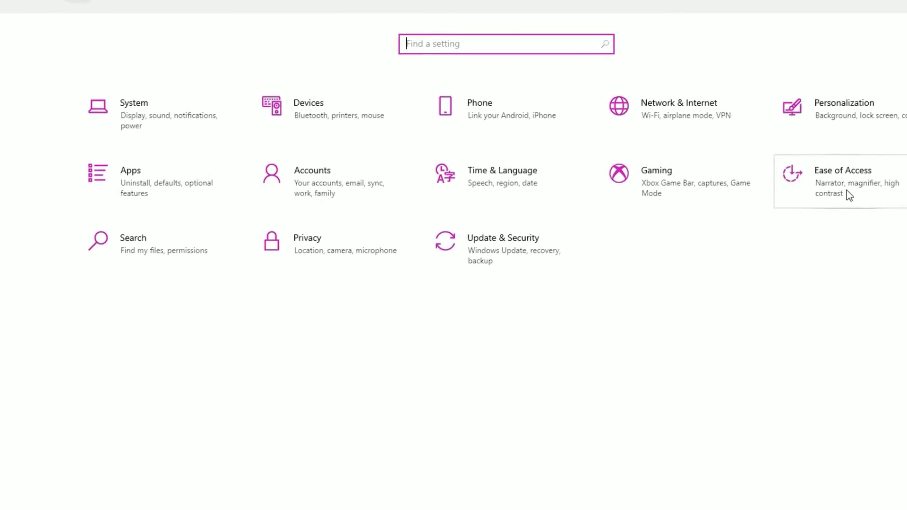
{"action": "left_click", "coordinate": [36, 412]}
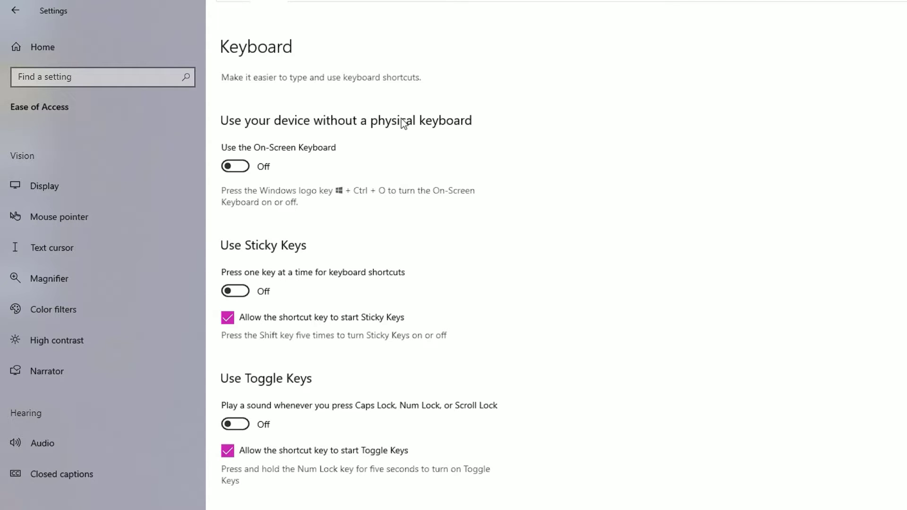
Turn on the On-Screen Keyboard, enlarge it, and leave it over the desktop with Settings closed
{"action": "left_click", "coordinate": [229, 169]}
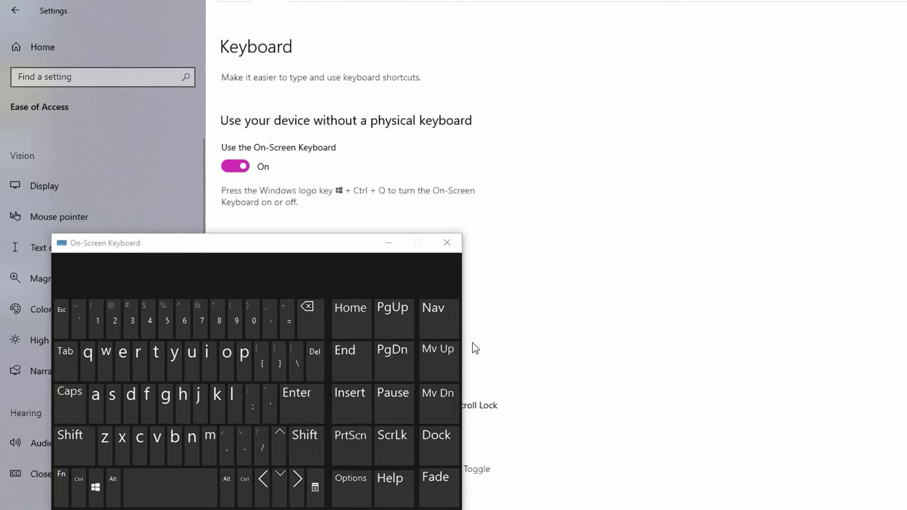
{"action": "left_click_drag", "start_coordinate": [462, 321], "coordinate": [804, 236]}
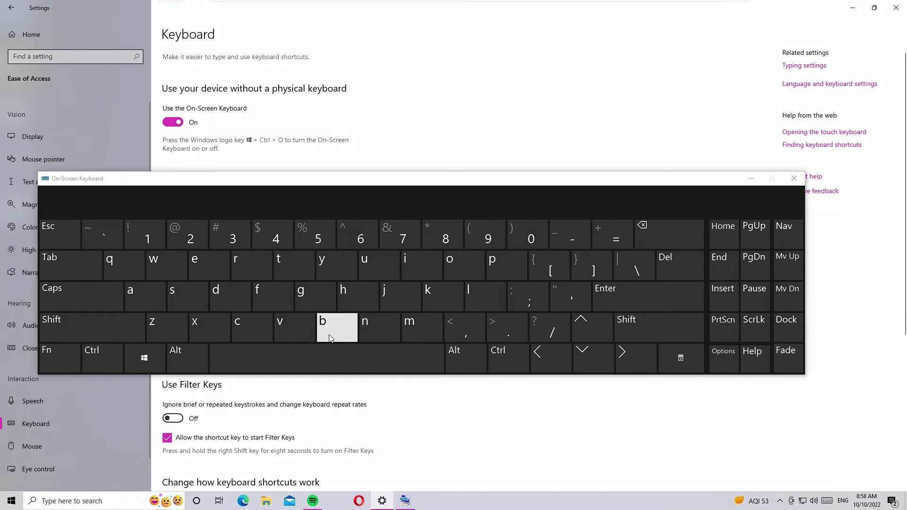
{"action": "left_click", "coordinate": [895, 8]}
{"action": "left_click_drag", "start_coordinate": [453, 184], "coordinate": [476, 200]}
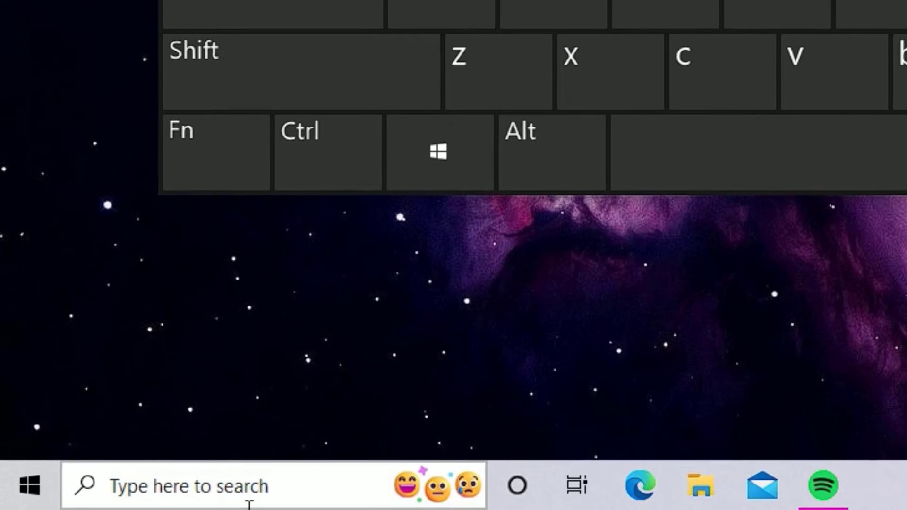
Search 'device' with the On-Screen Keyboard and launch Device Manager from the results
{"action": "left_click", "coordinate": [99, 502]}
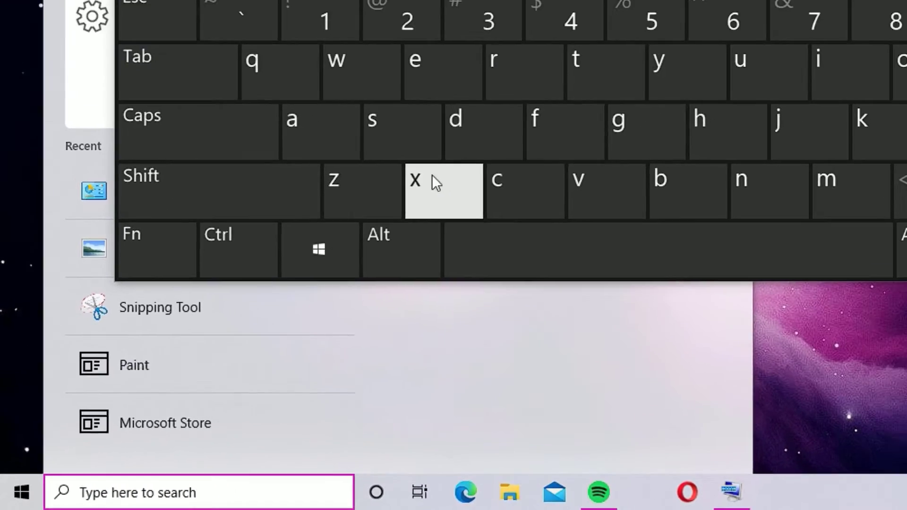
{"action": "left_click", "coordinate": [421, 186]}
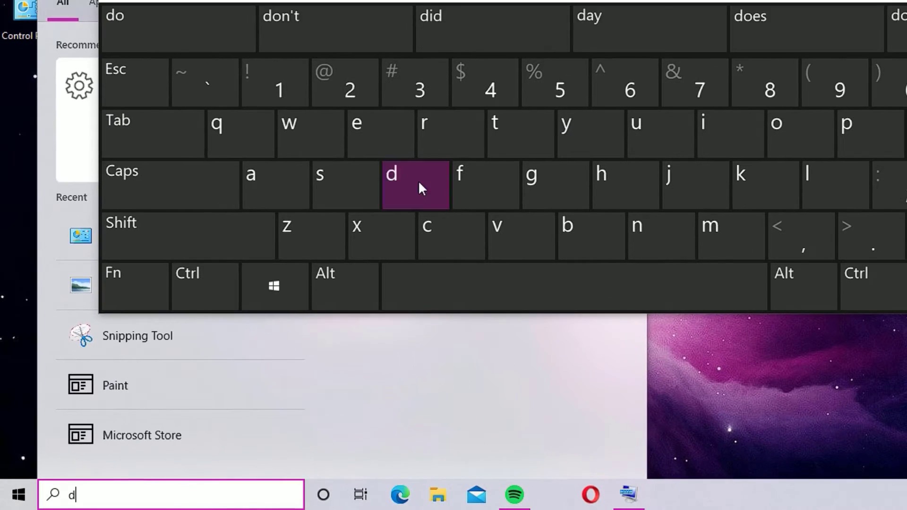
{"action": "left_click", "coordinate": [387, 130]}
{"action": "left_click", "coordinate": [526, 241]}
{"action": "left_click", "coordinate": [730, 139]}
{"action": "left_click", "coordinate": [449, 236]}
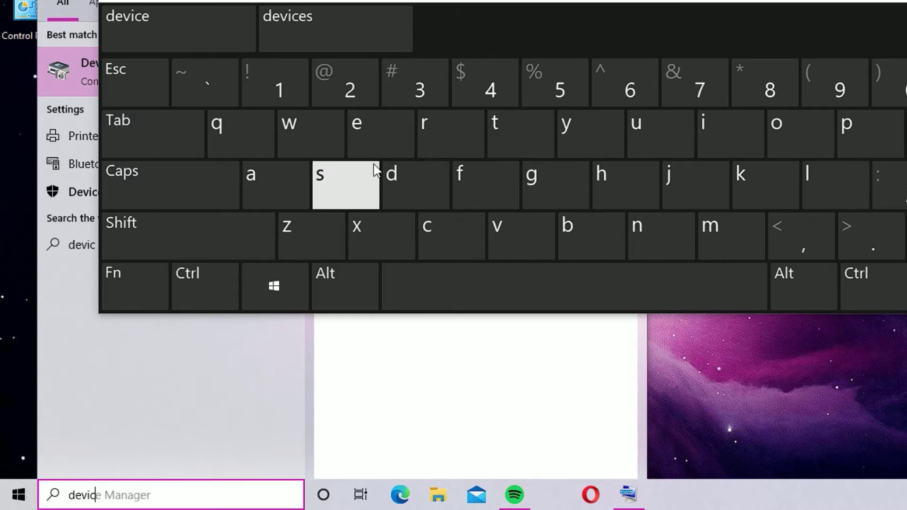
{"action": "left_click", "coordinate": [373, 135]}
{"action": "left_click_drag", "start_coordinate": [327, 2], "coordinate": [609, 24]}
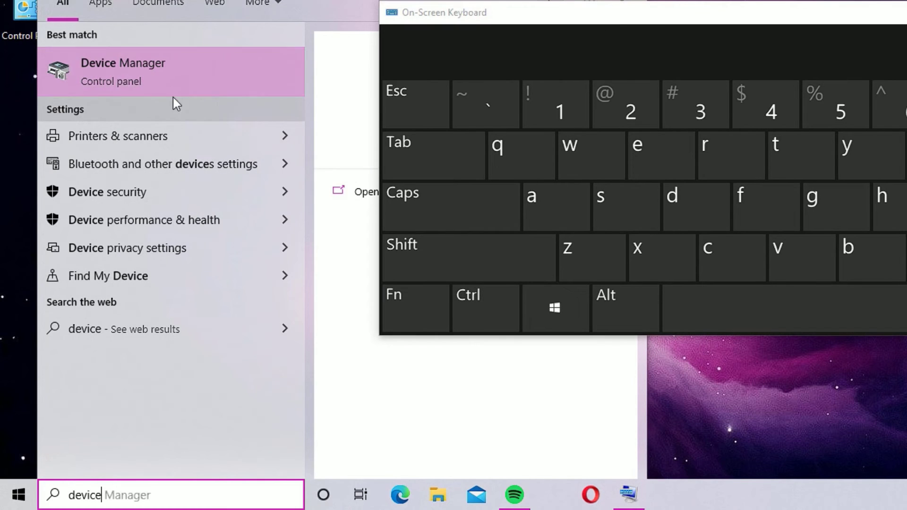
{"action": "left_click", "coordinate": [88, 68]}
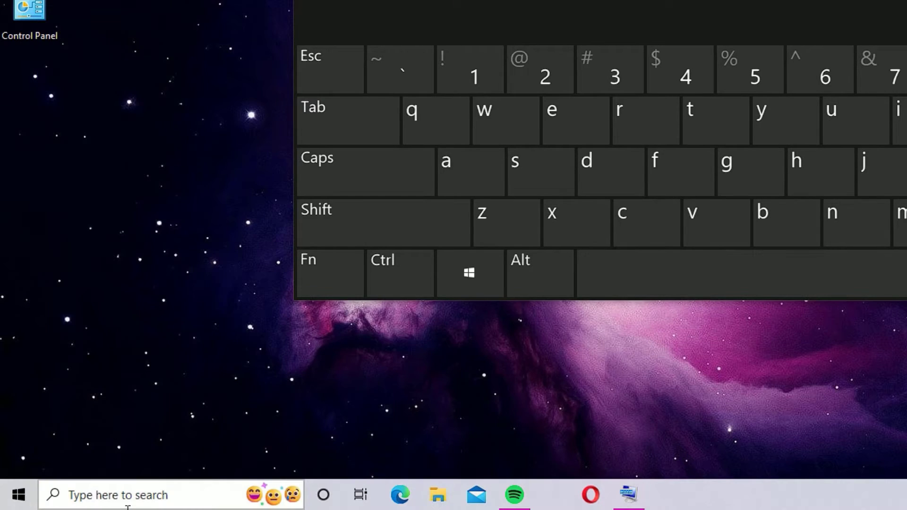
Search Windows for 'run' using the On-Screen Keyboard
{"action": "left_click", "coordinate": [128, 500]}
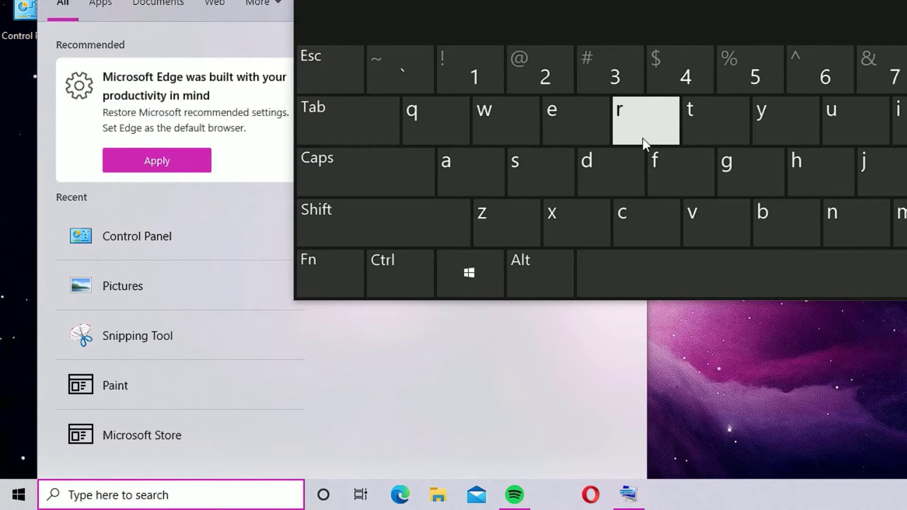
{"action": "left_click", "coordinate": [644, 129]}
{"action": "left_click", "coordinate": [826, 128]}
{"action": "left_click", "coordinate": [855, 227]}
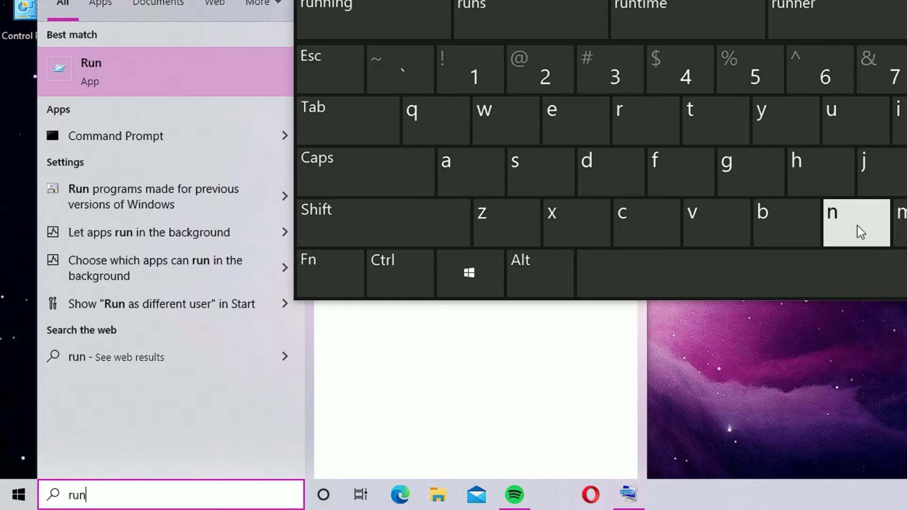
Open Run, replace the old command with devmgmt.msc, and run it
{"action": "left_click", "coordinate": [104, 83]}
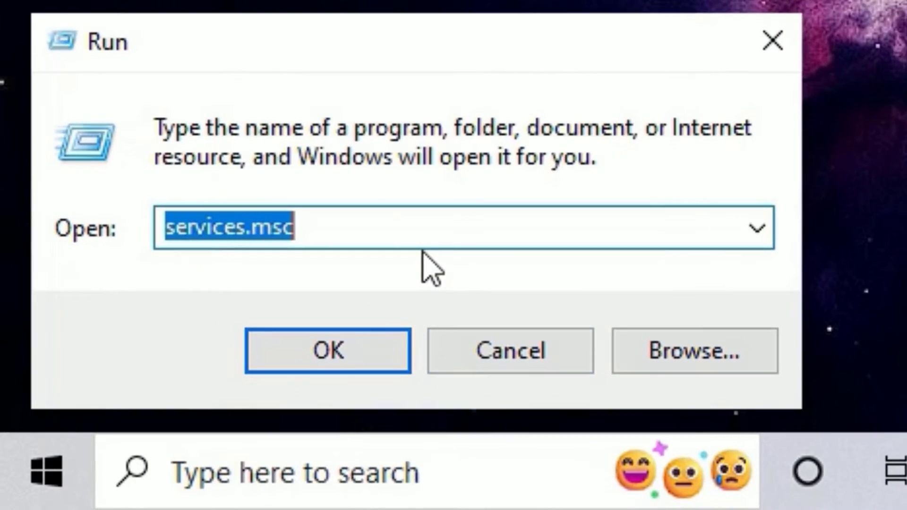
{"action": "key", "text": "BackSpace"}
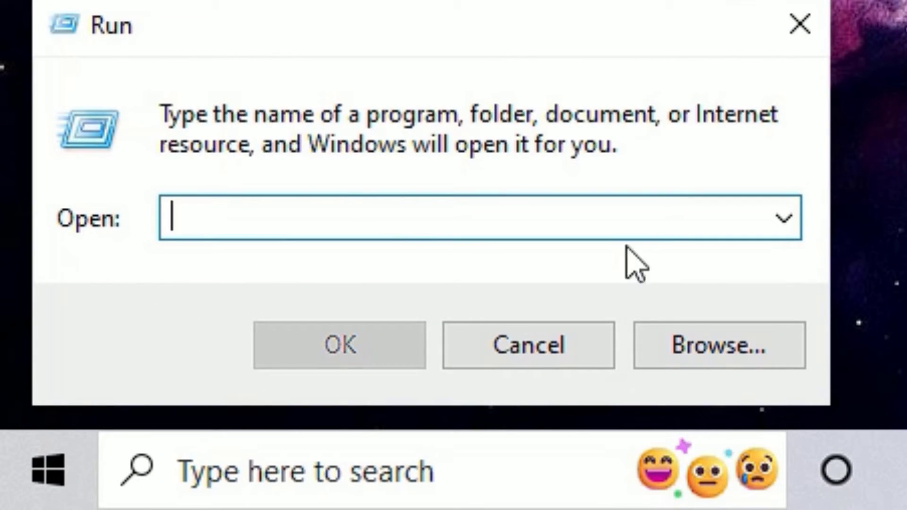
{"action": "type", "text": "dev"}
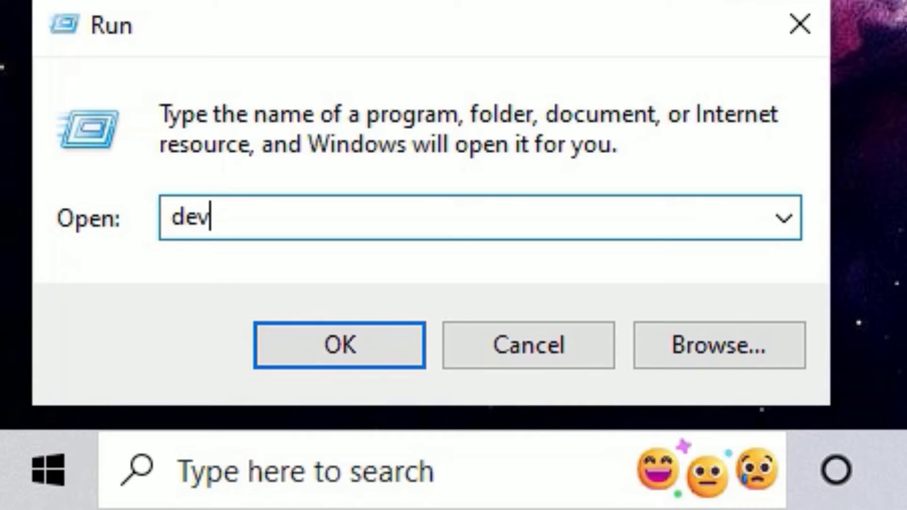
{"action": "type", "text": "mgm"}
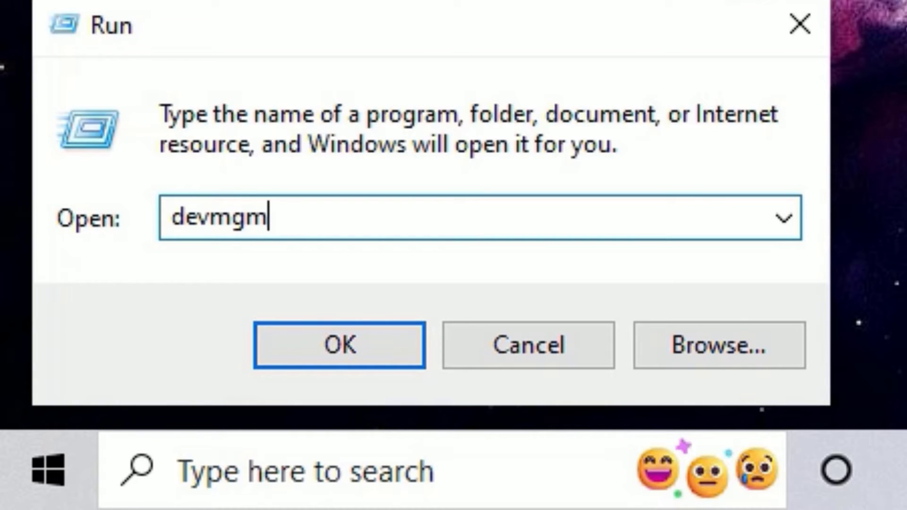
{"action": "type", "text": "t.m"}
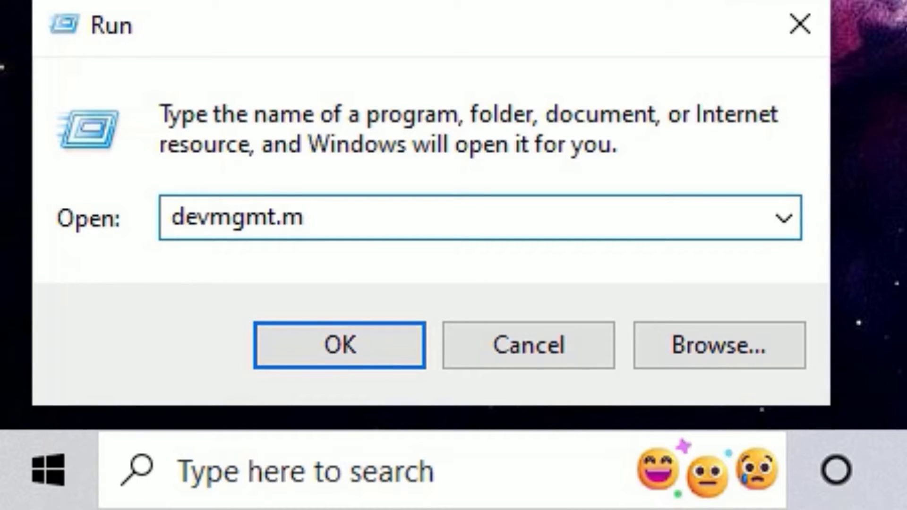
{"action": "type", "text": "sc"}
{"action": "left_click", "coordinate": [317, 363]}
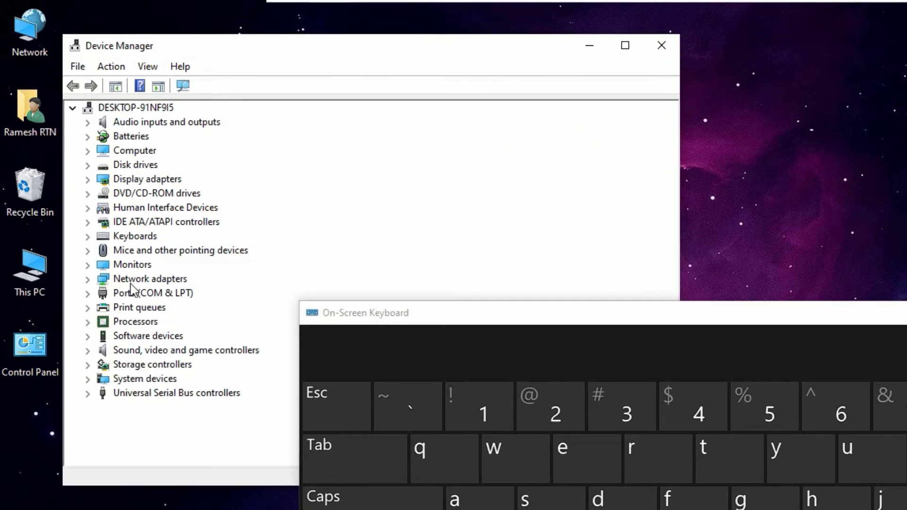
Expand Keyboards and select the Standard PS/2 Keyboard device
{"action": "double_click", "coordinate": [132, 239]}
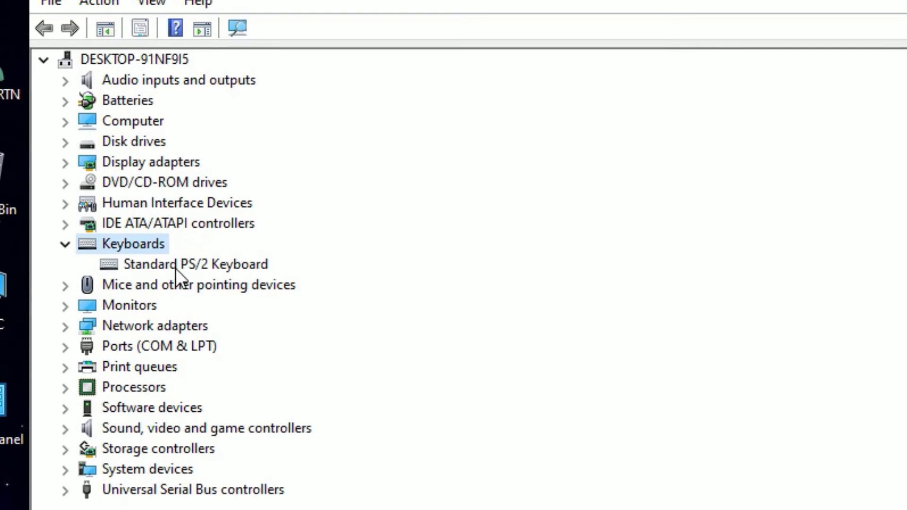
{"action": "left_click", "coordinate": [175, 268]}
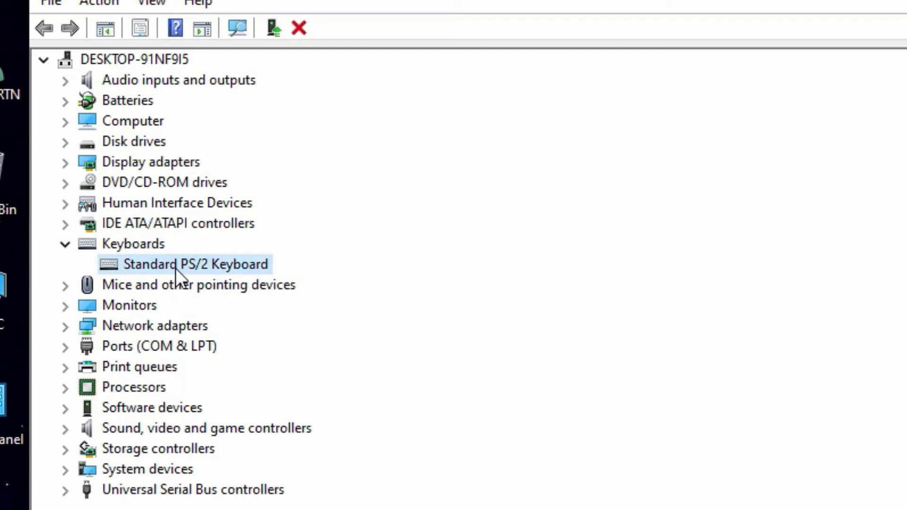
Update the keyboard by picking the Standard PS/2 Keyboard driver from this computer's driver list
{"action": "right_click", "coordinate": [176, 274]}
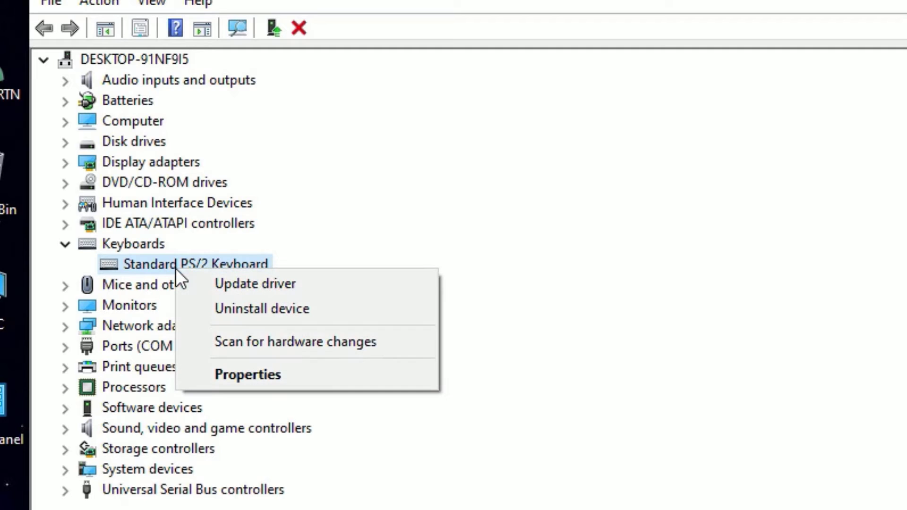
{"action": "left_click", "coordinate": [238, 285]}
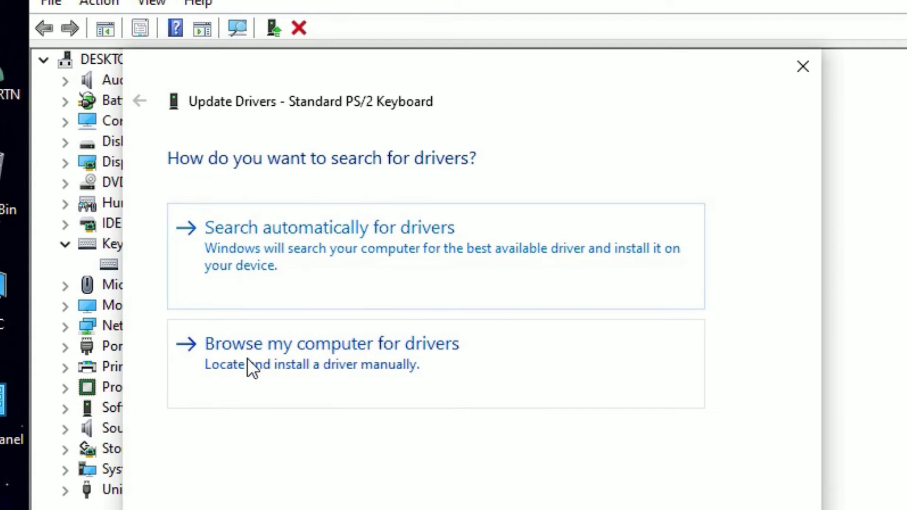
{"action": "left_click", "coordinate": [341, 359]}
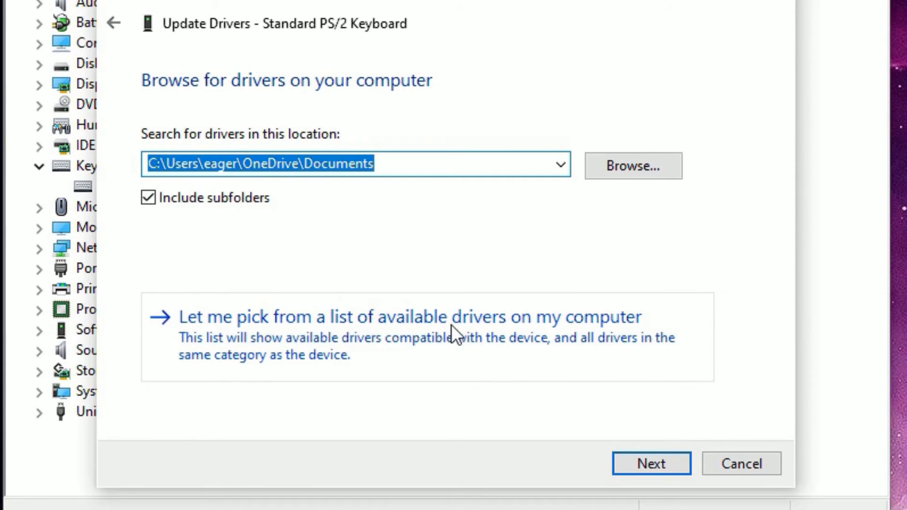
{"action": "left_click", "coordinate": [519, 335]}
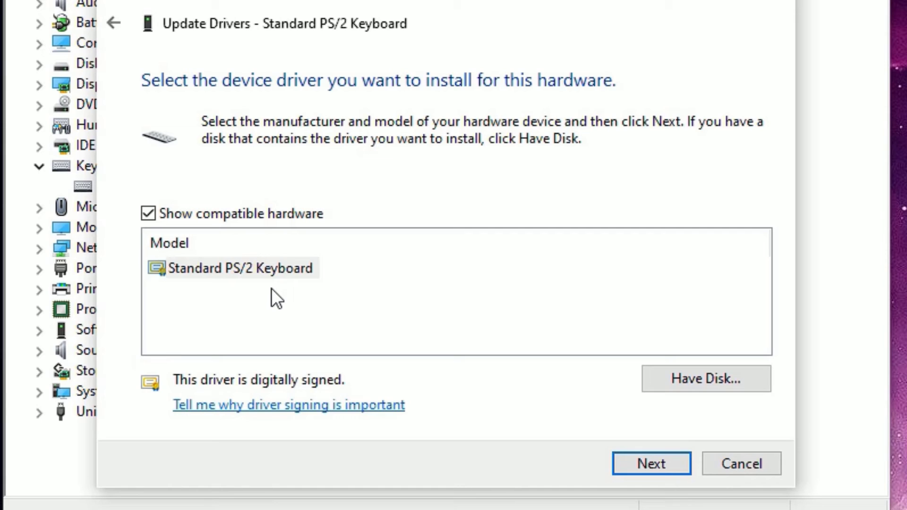
{"action": "left_click", "coordinate": [262, 268]}
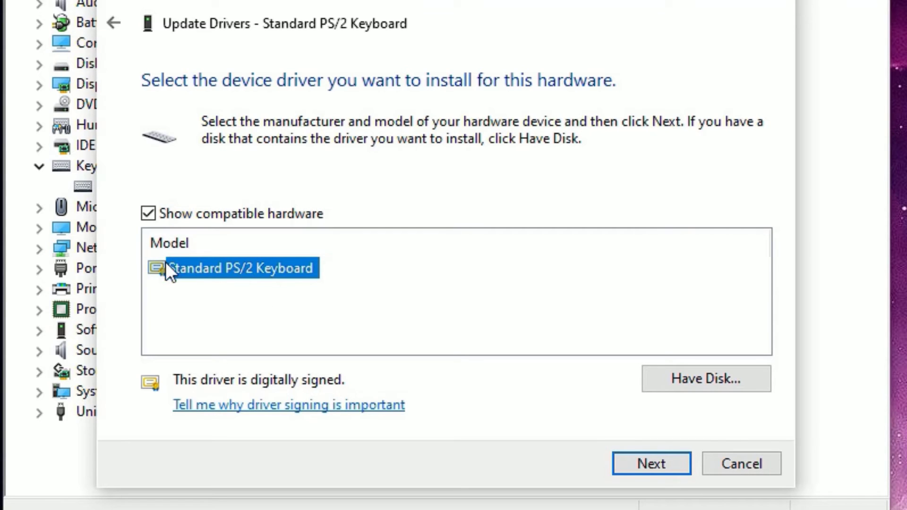
{"action": "left_click", "coordinate": [619, 463]}
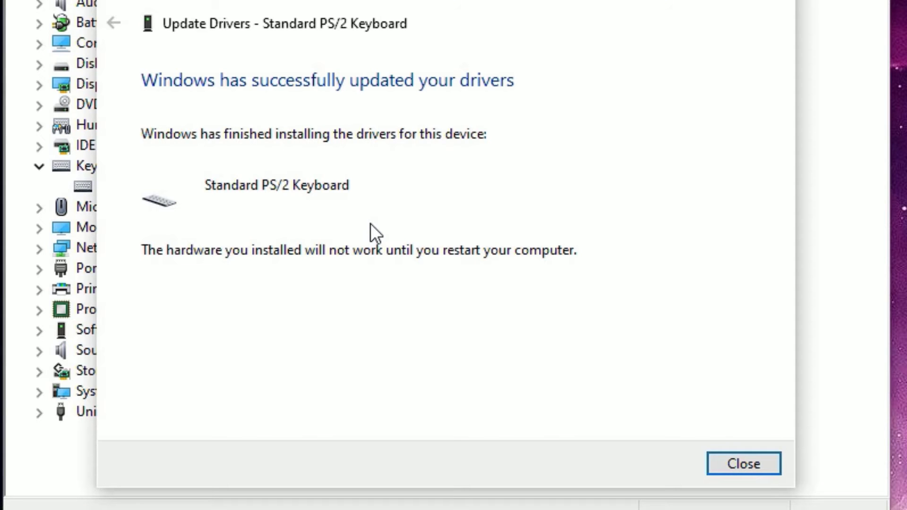
{"action": "left_click", "coordinate": [722, 461]}
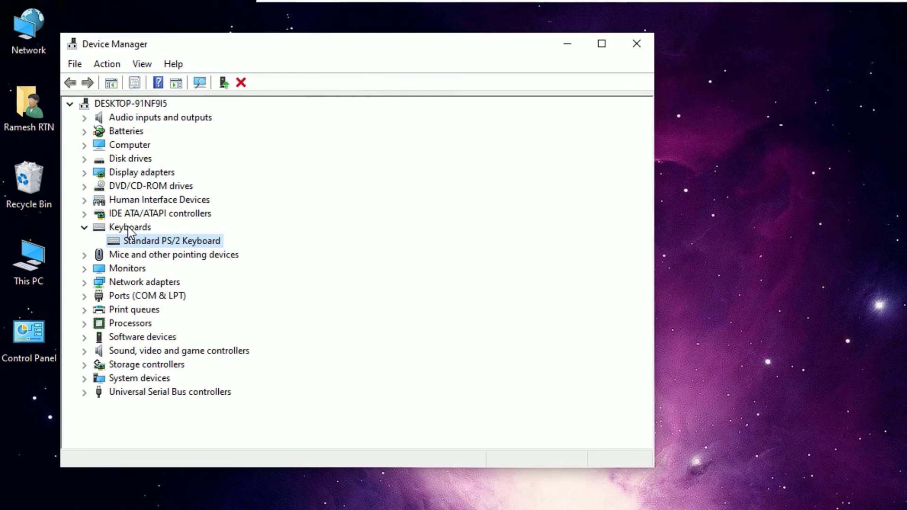
{"action": "right_click", "coordinate": [131, 244]}
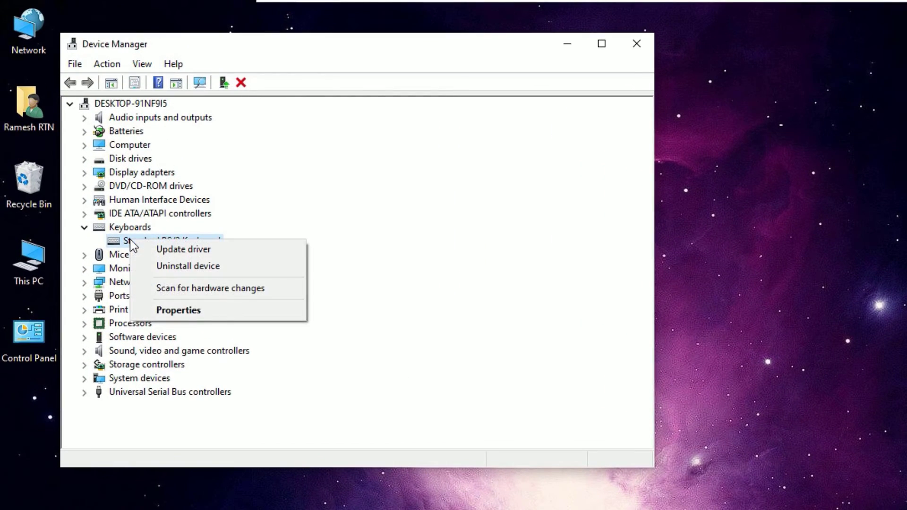
{"action": "left_click", "coordinate": [190, 265]}
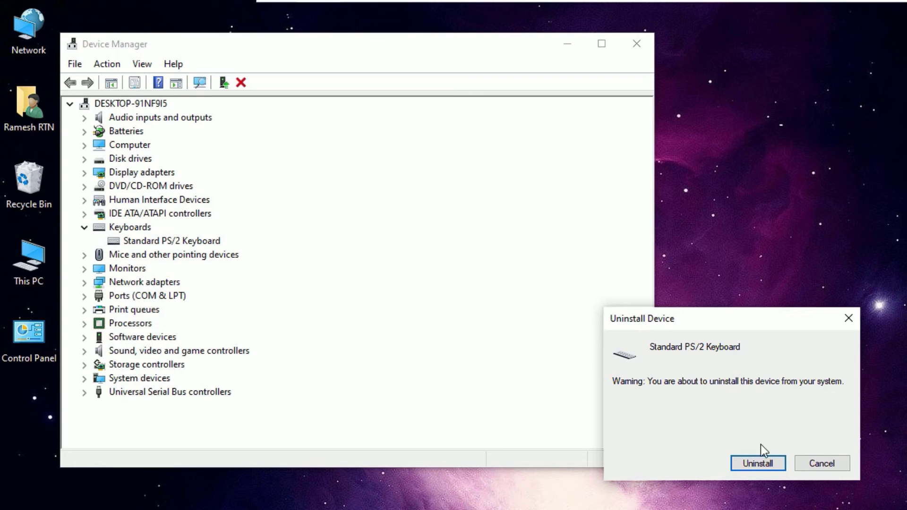
{"action": "left_click", "coordinate": [813, 465]}
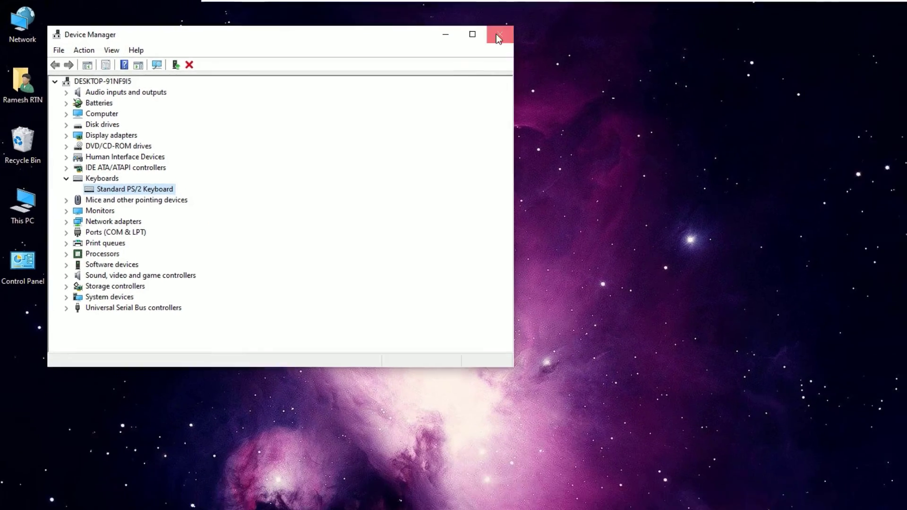
Close the Device Manager window
{"action": "left_click", "coordinate": [495, 35]}
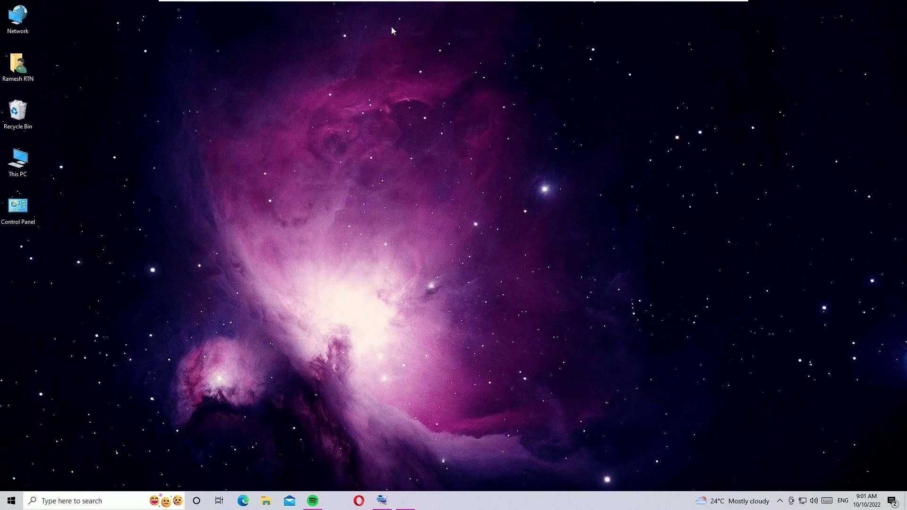